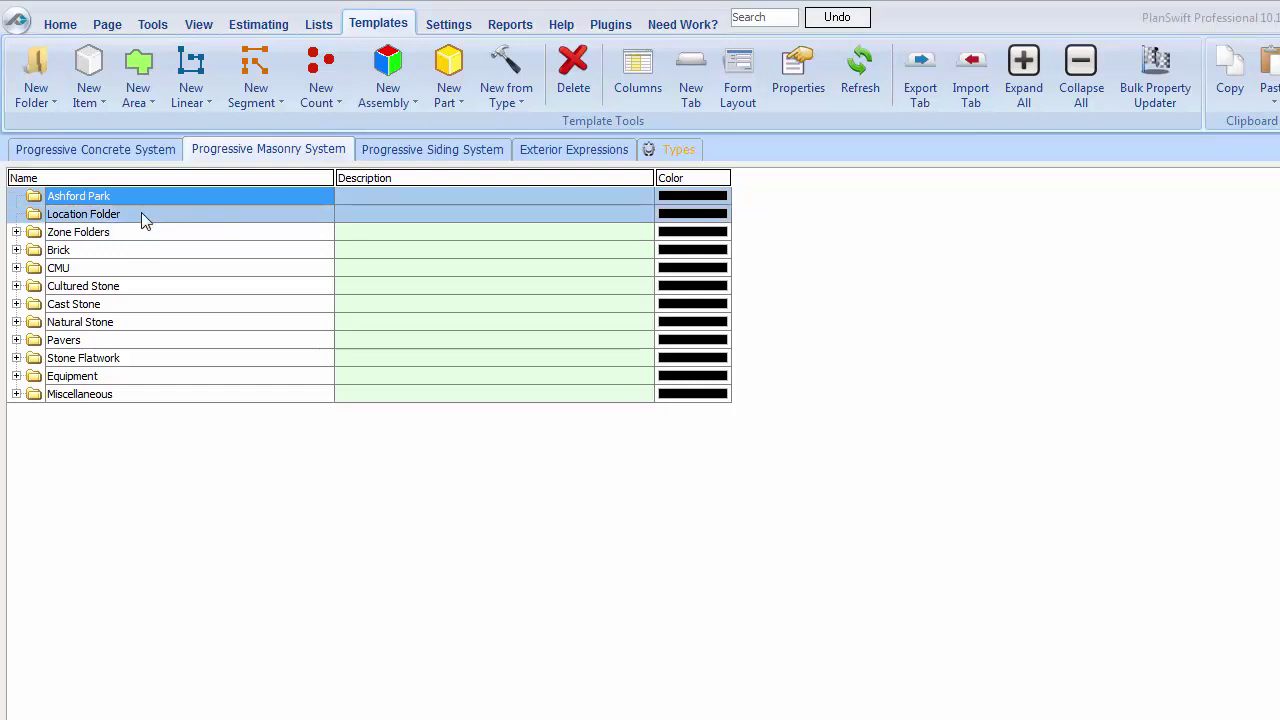
- Select the Location Folder template and expand Zone Folders to see its subfolders
left_click(141, 214)
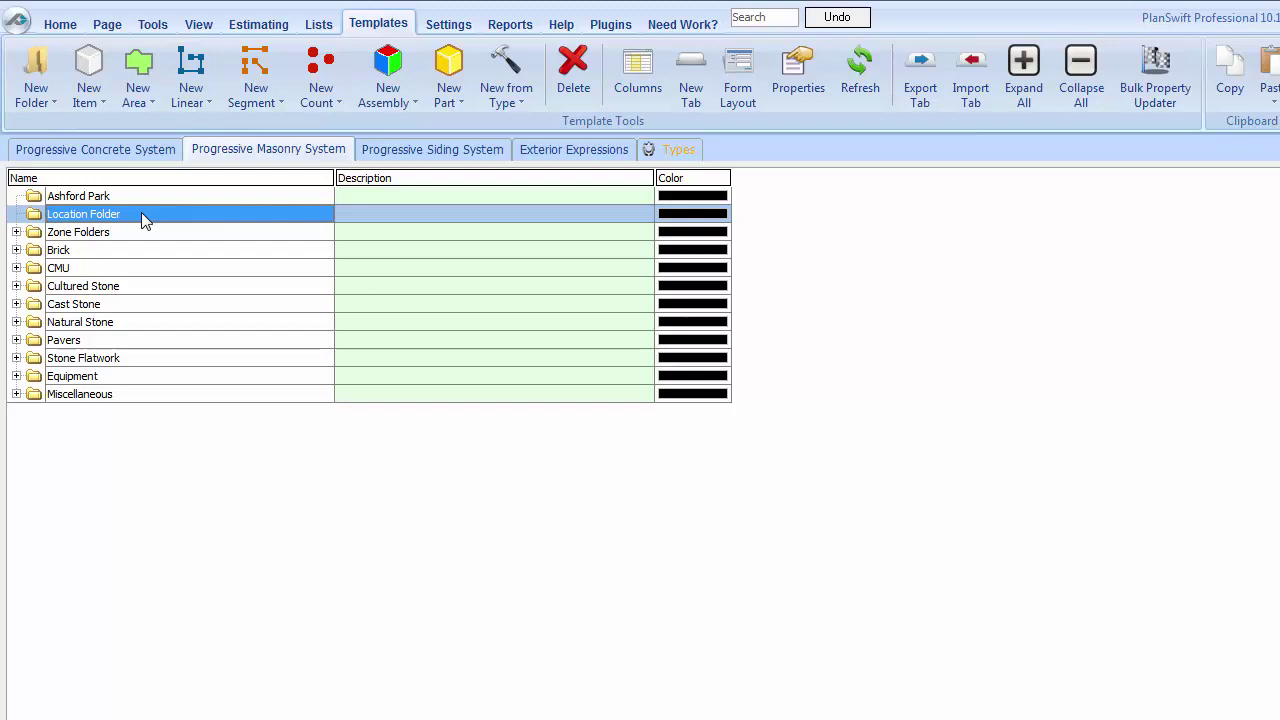
left_click(16, 232)
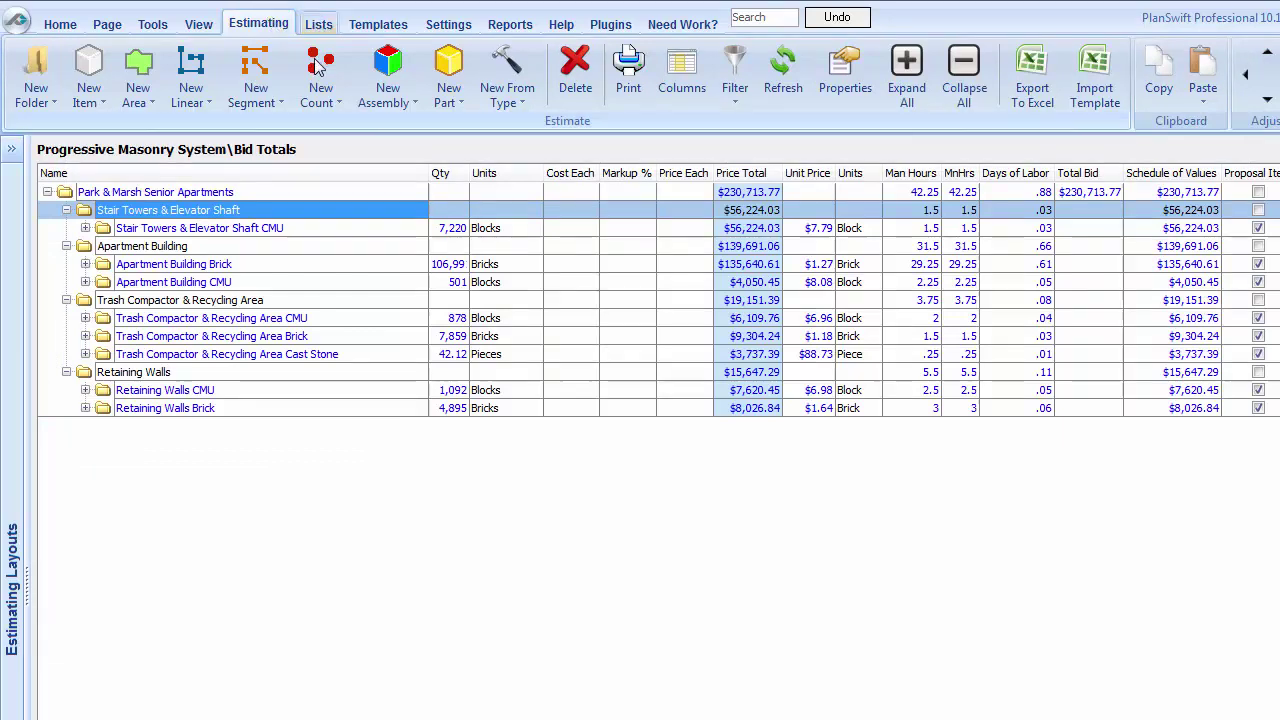
left_click(66, 372)
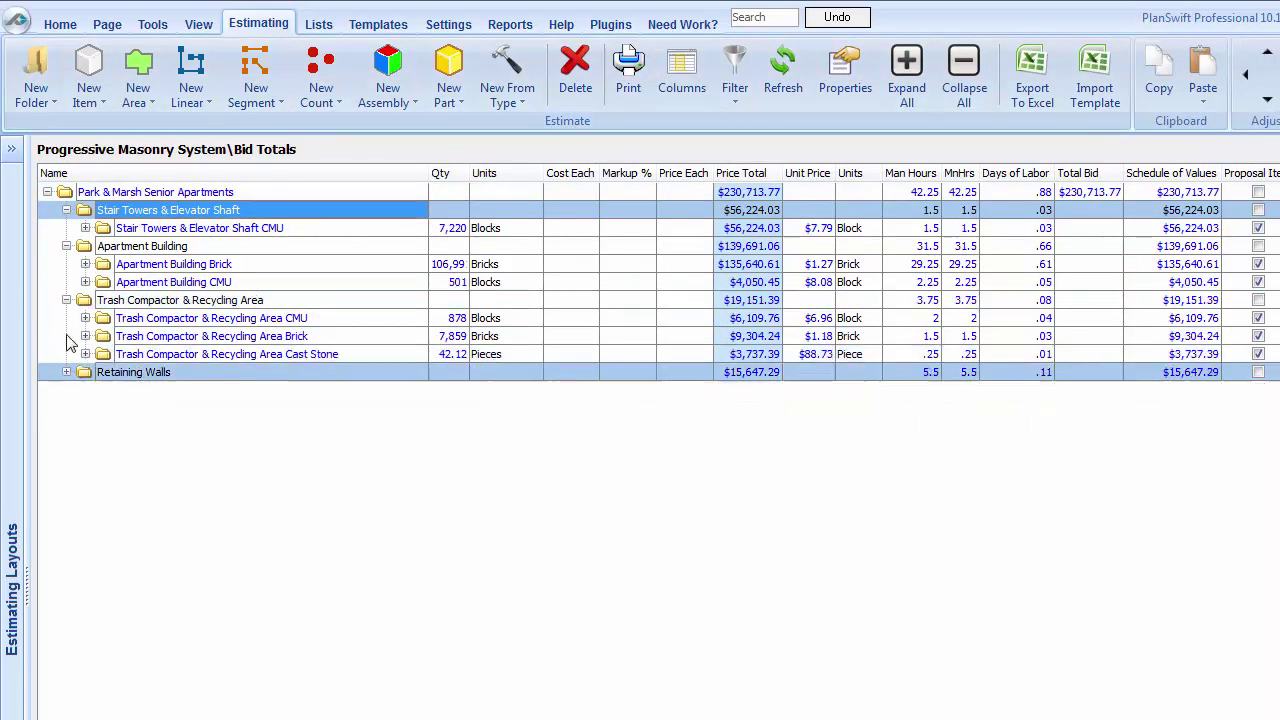
left_click(66, 300)
left_click(66, 246)
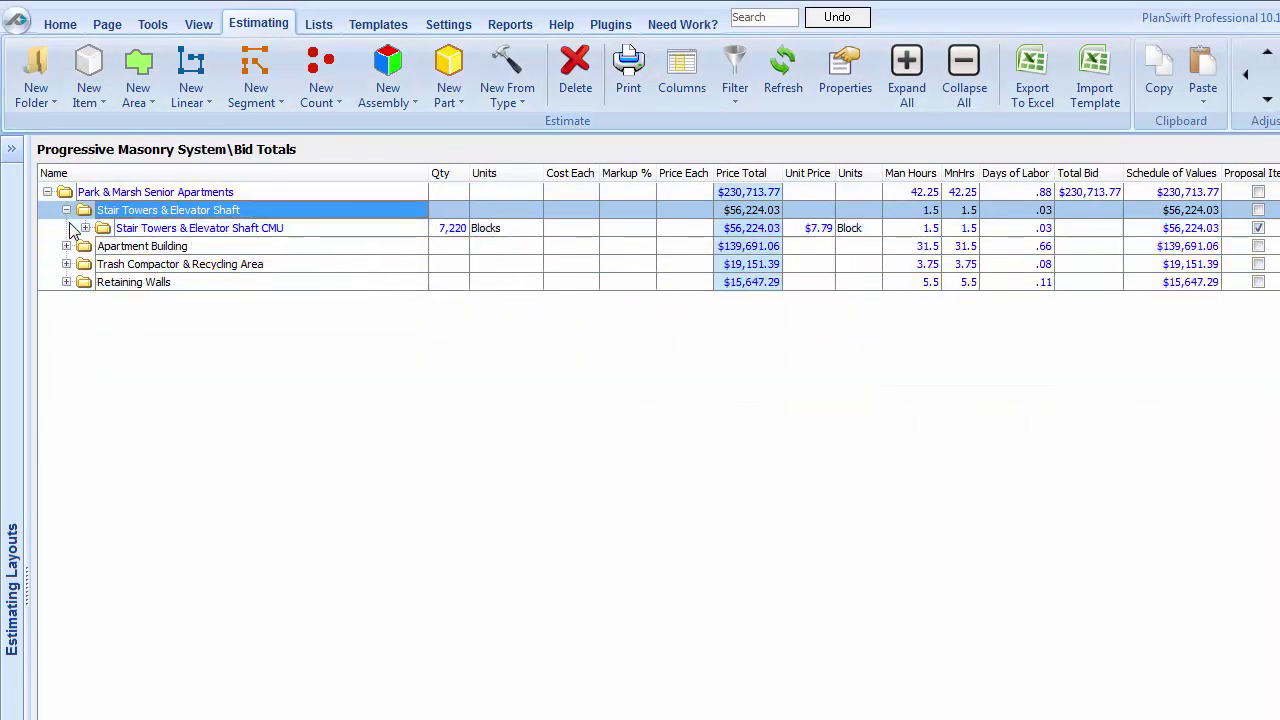
left_click(66, 210)
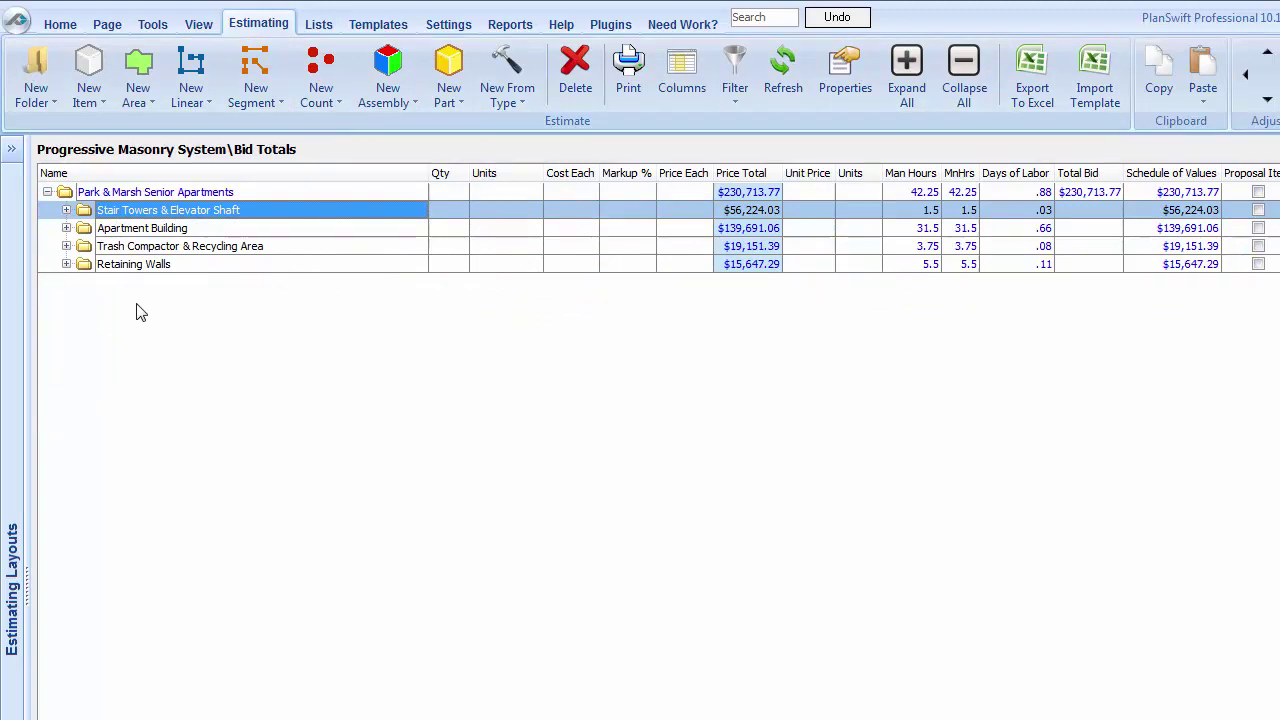
left_click(334, 190)
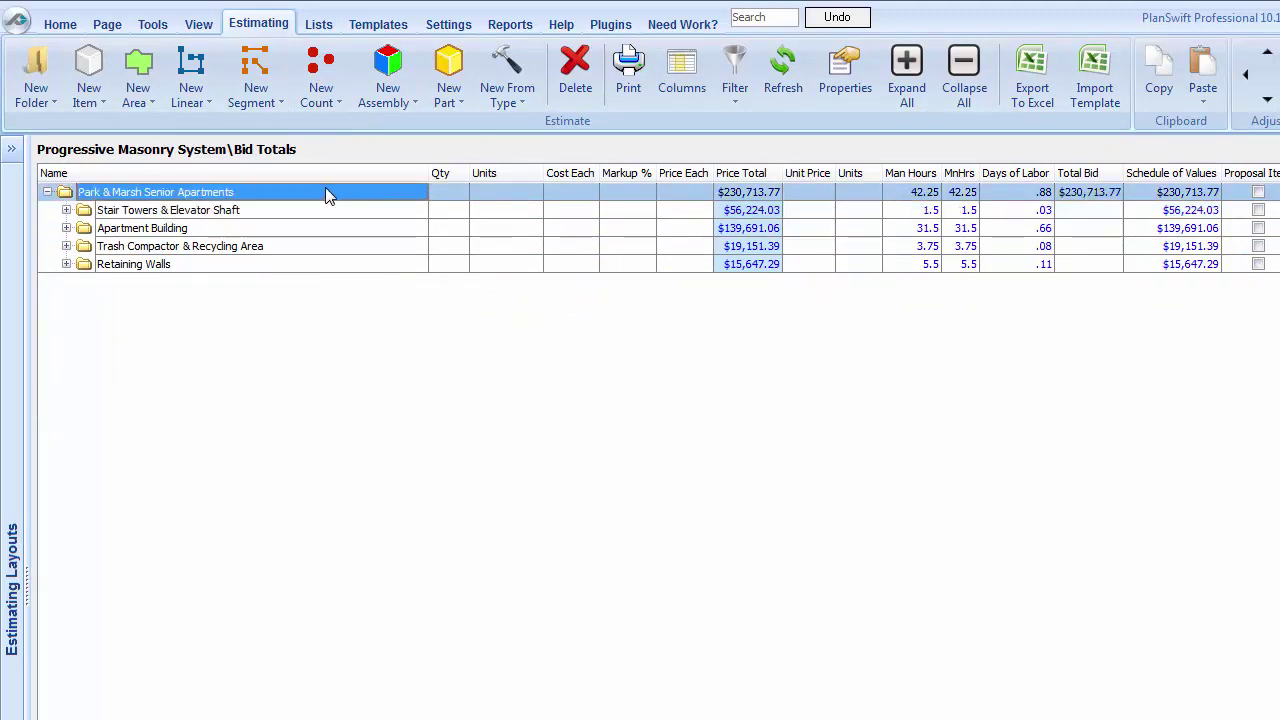
left_click(261, 214)
left_click(266, 229)
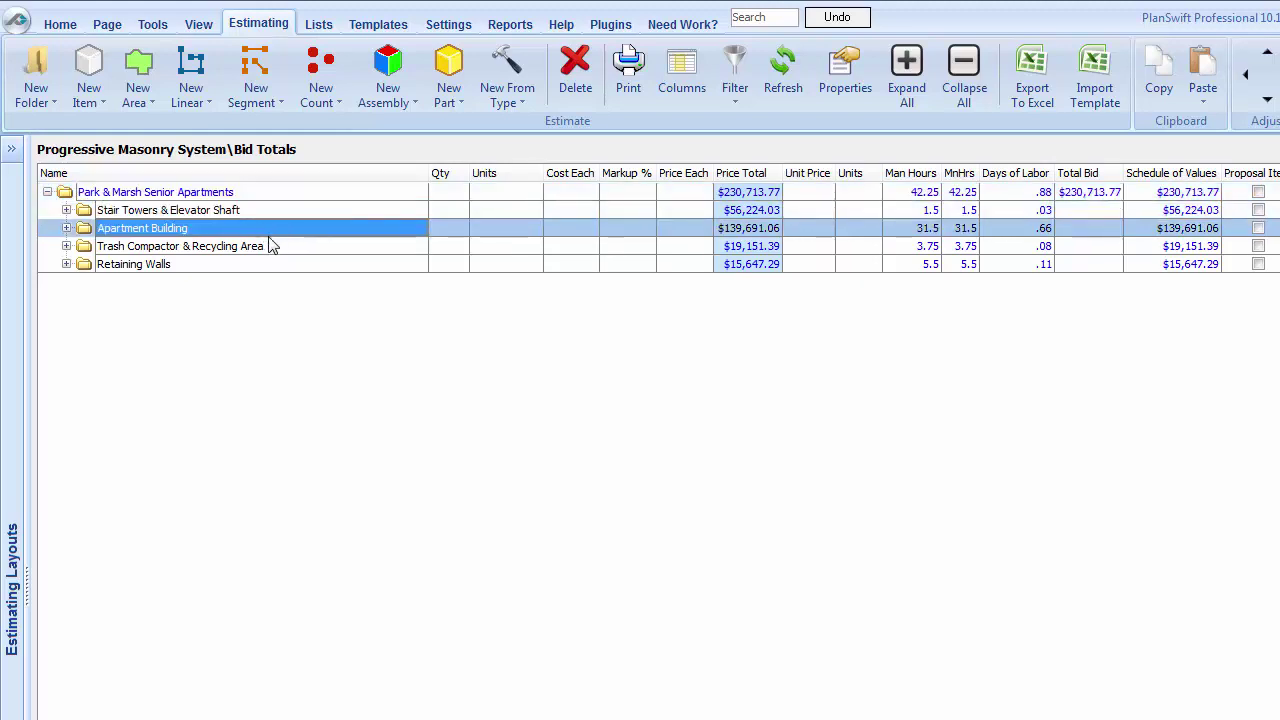
left_click(276, 247)
left_click(284, 262)
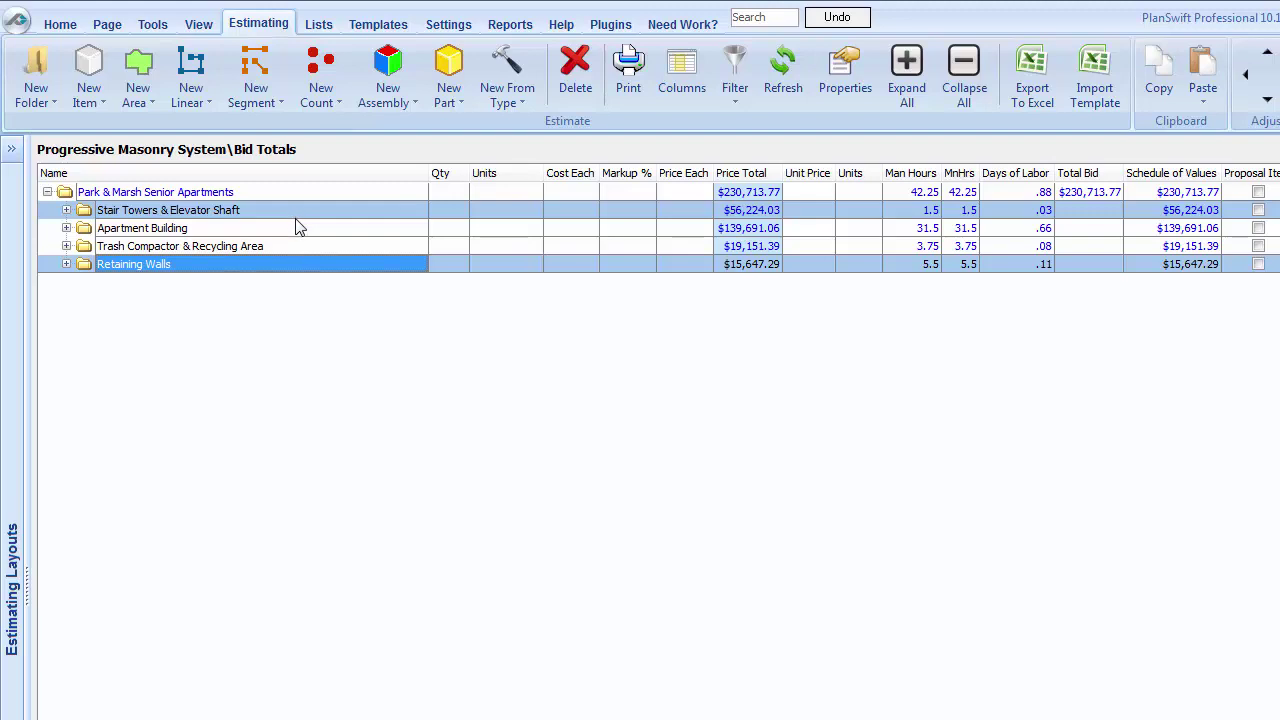
left_click(66, 264)
left_click(66, 246)
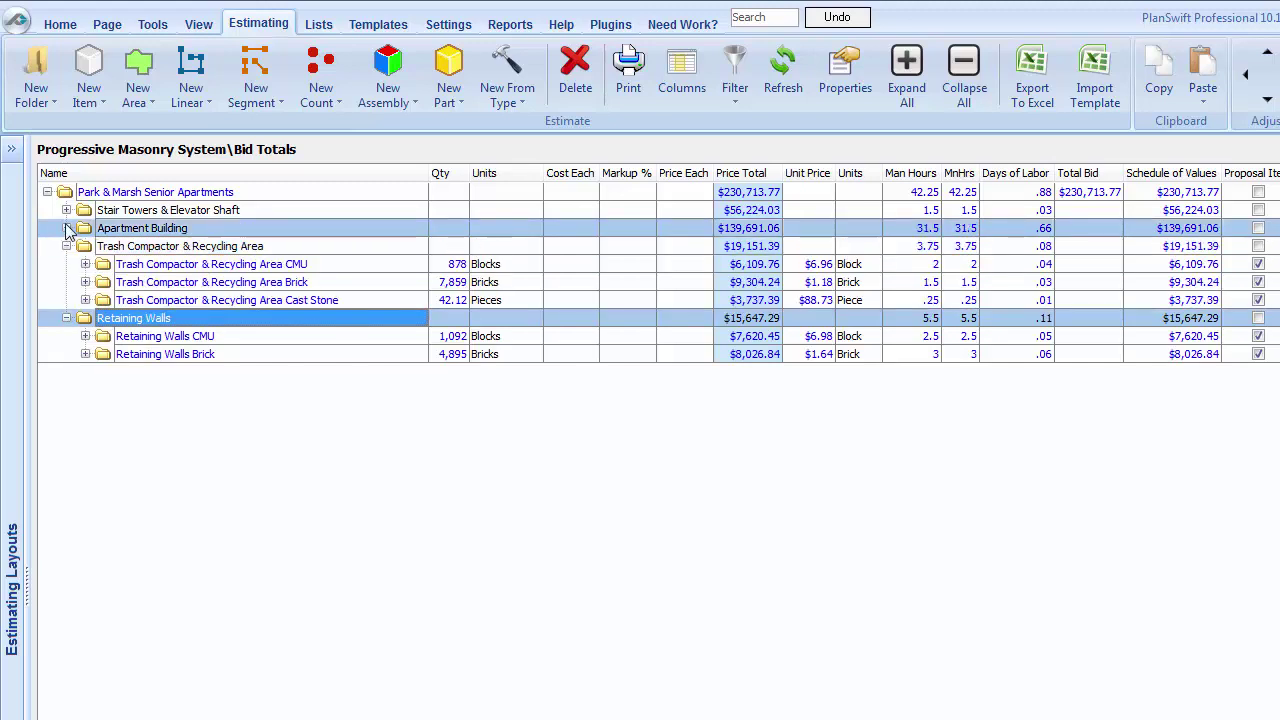
left_click(66, 228)
left_click(66, 210)
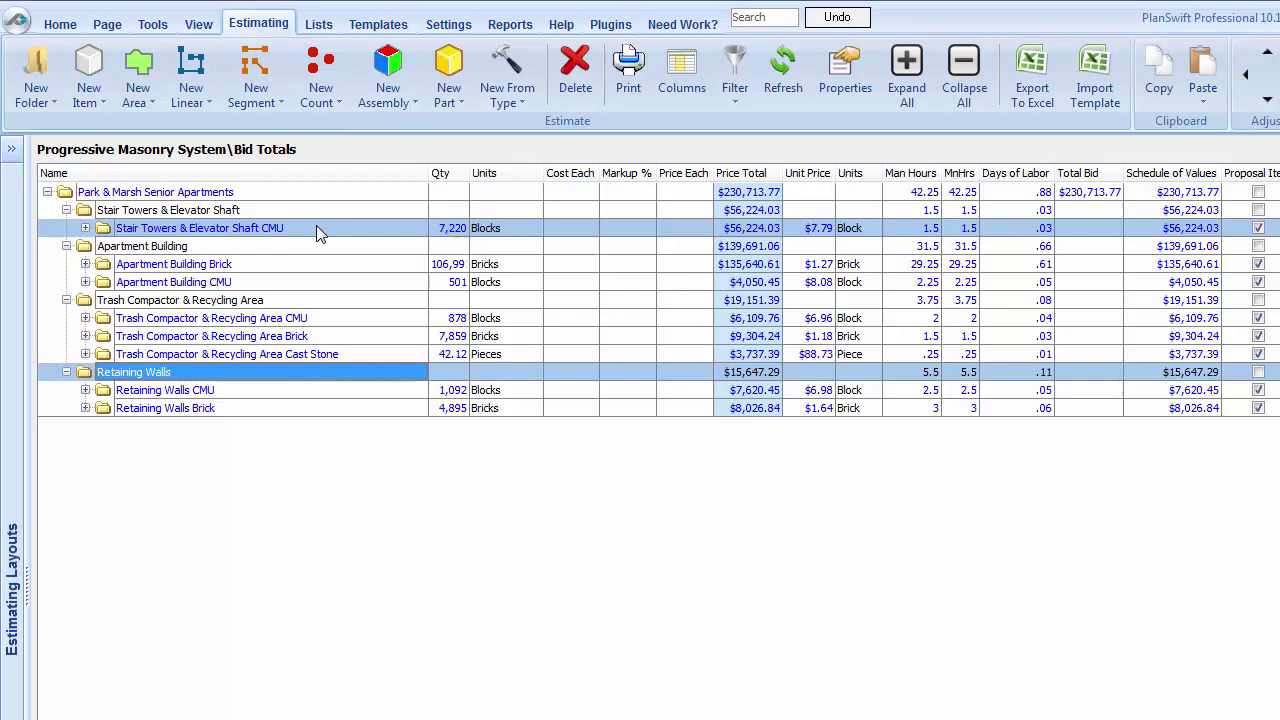
left_click(290, 228)
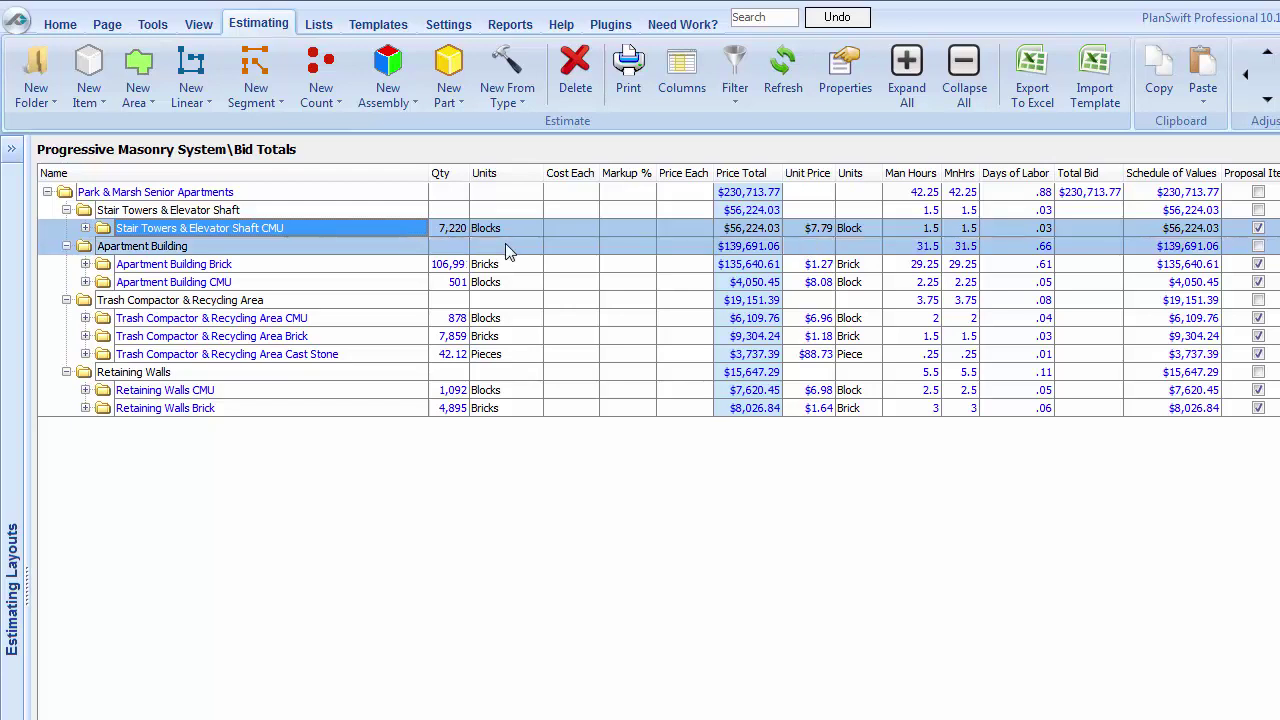
left_click(311, 246)
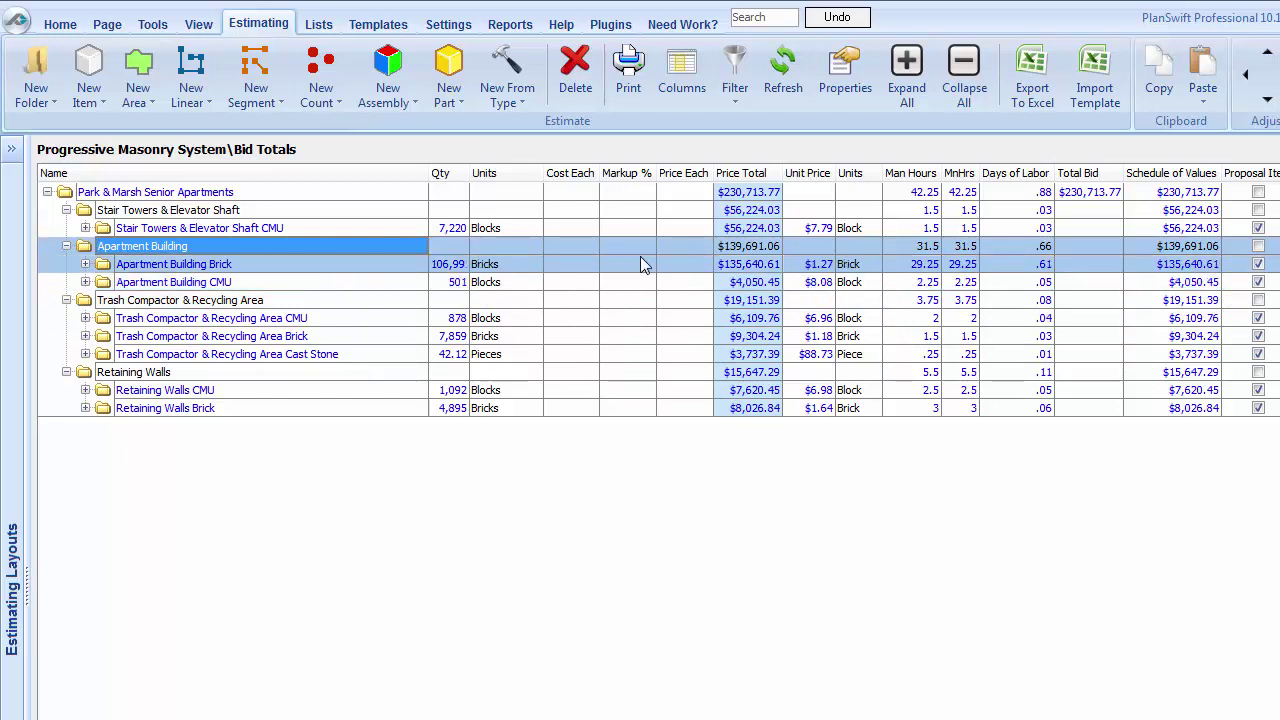
left_click(510, 24)
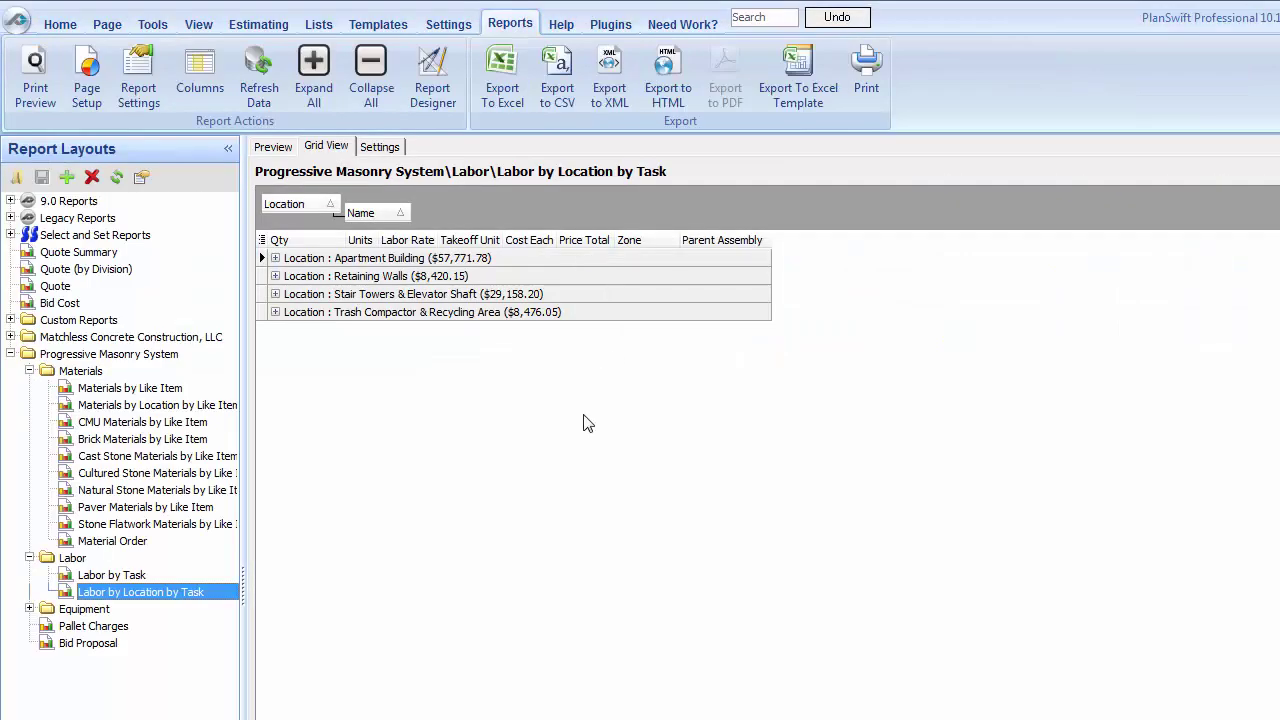
- Check Apartment Building and Retaining Walls in Materials by Location, then open Labor by Location and Bid Proposal reports
left_click(115, 404)
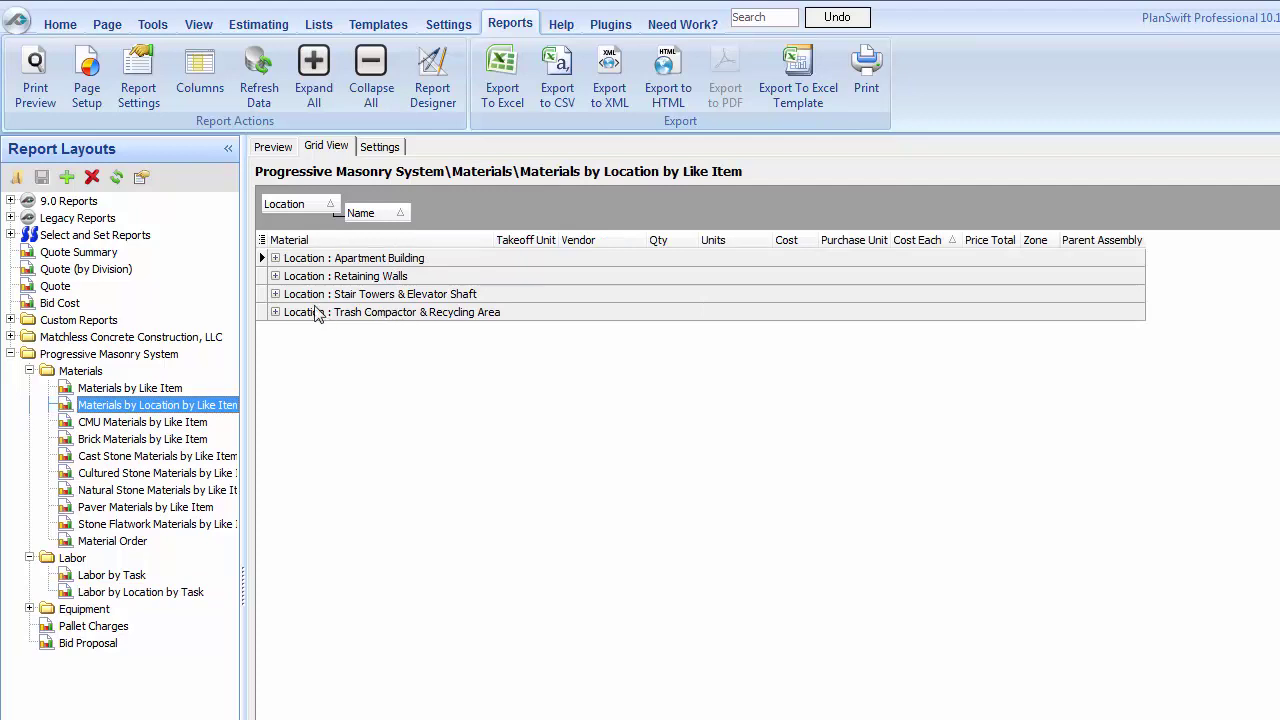
left_click(276, 258)
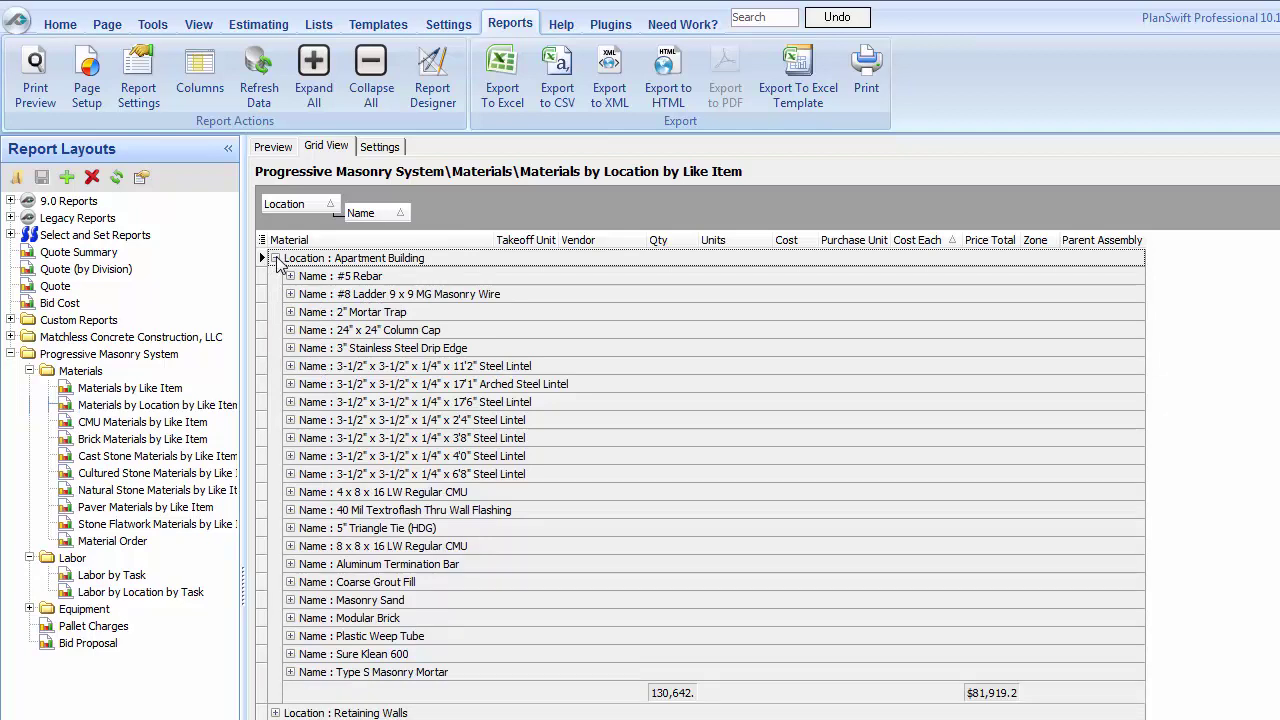
left_click(276, 258)
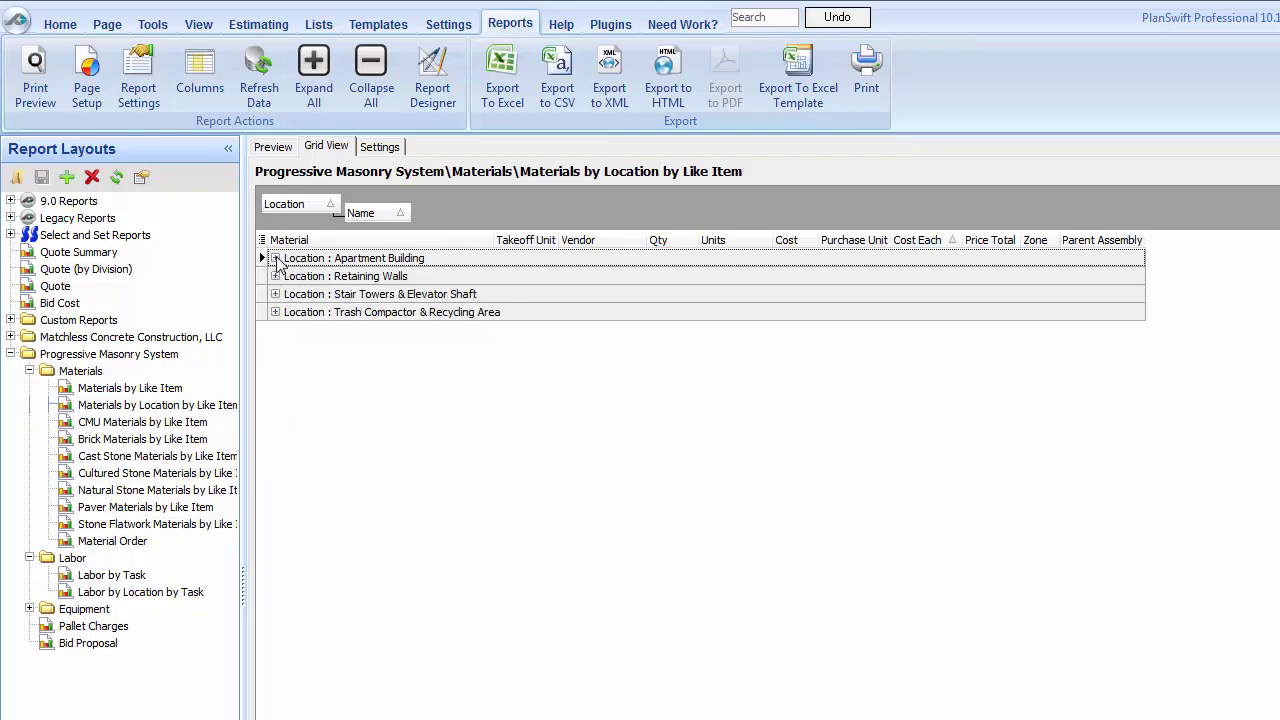
left_click(276, 276)
left_click(276, 276)
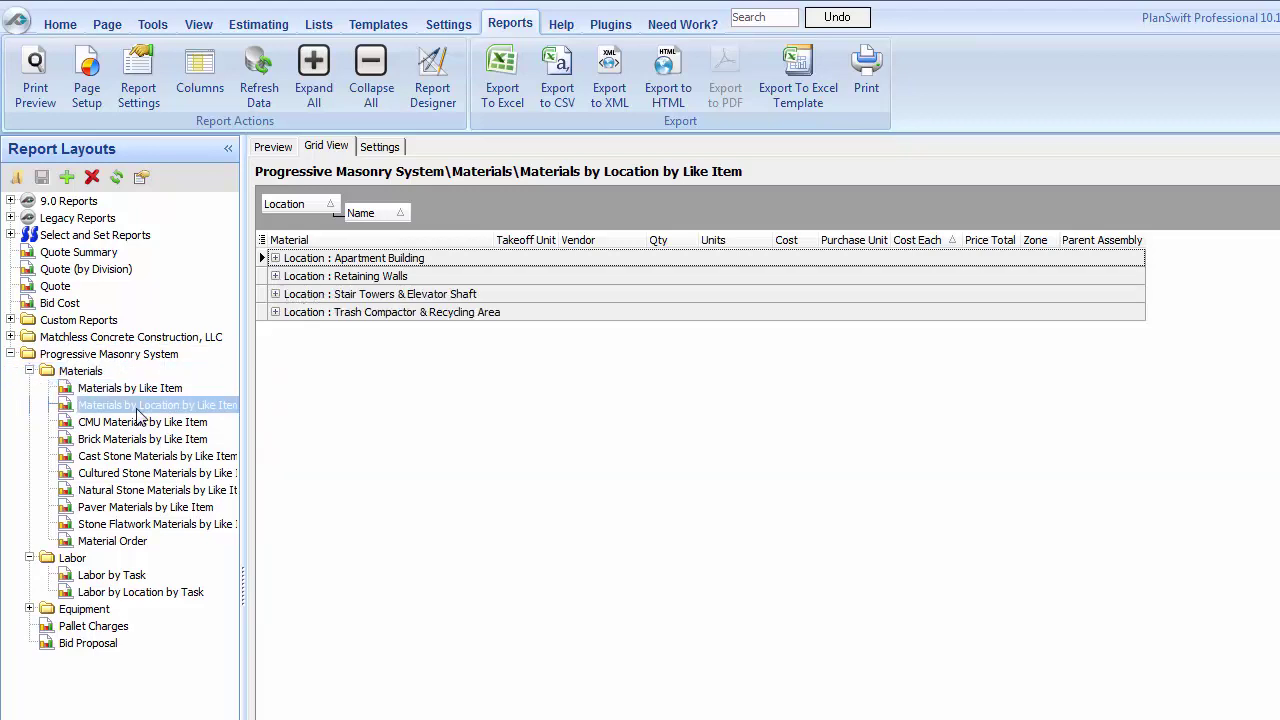
left_click(112, 590)
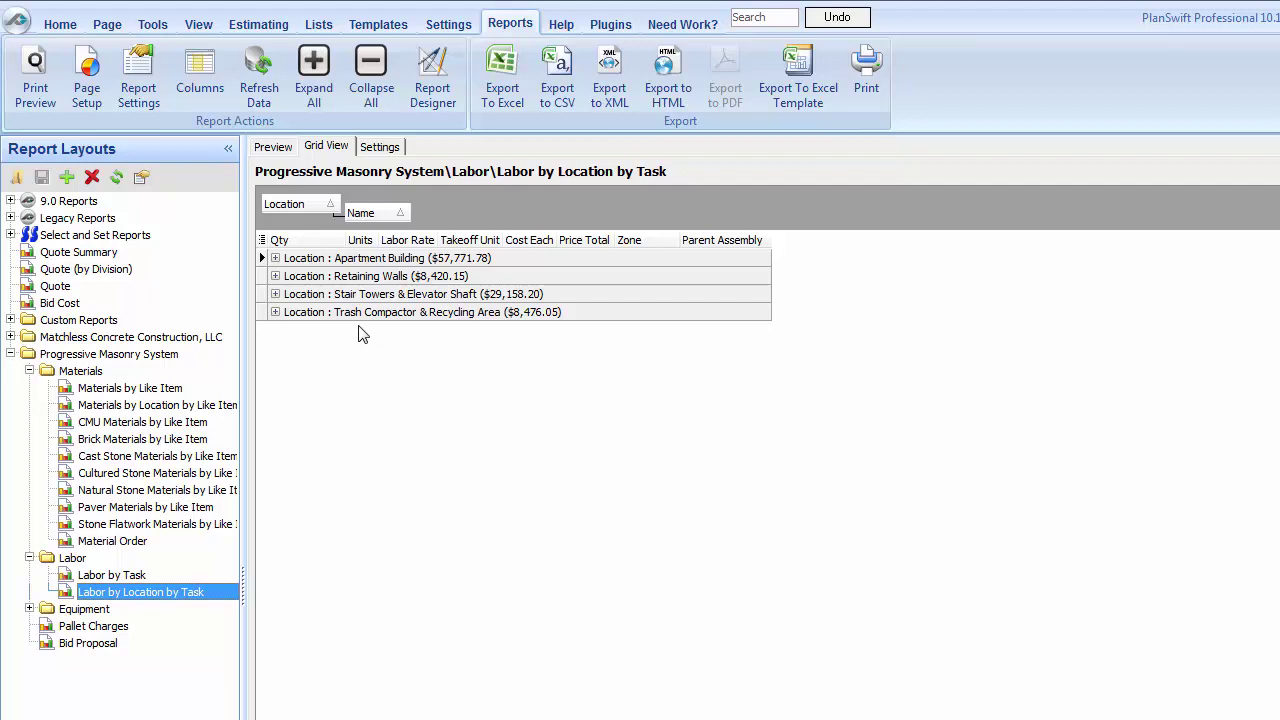
left_click(88, 643)
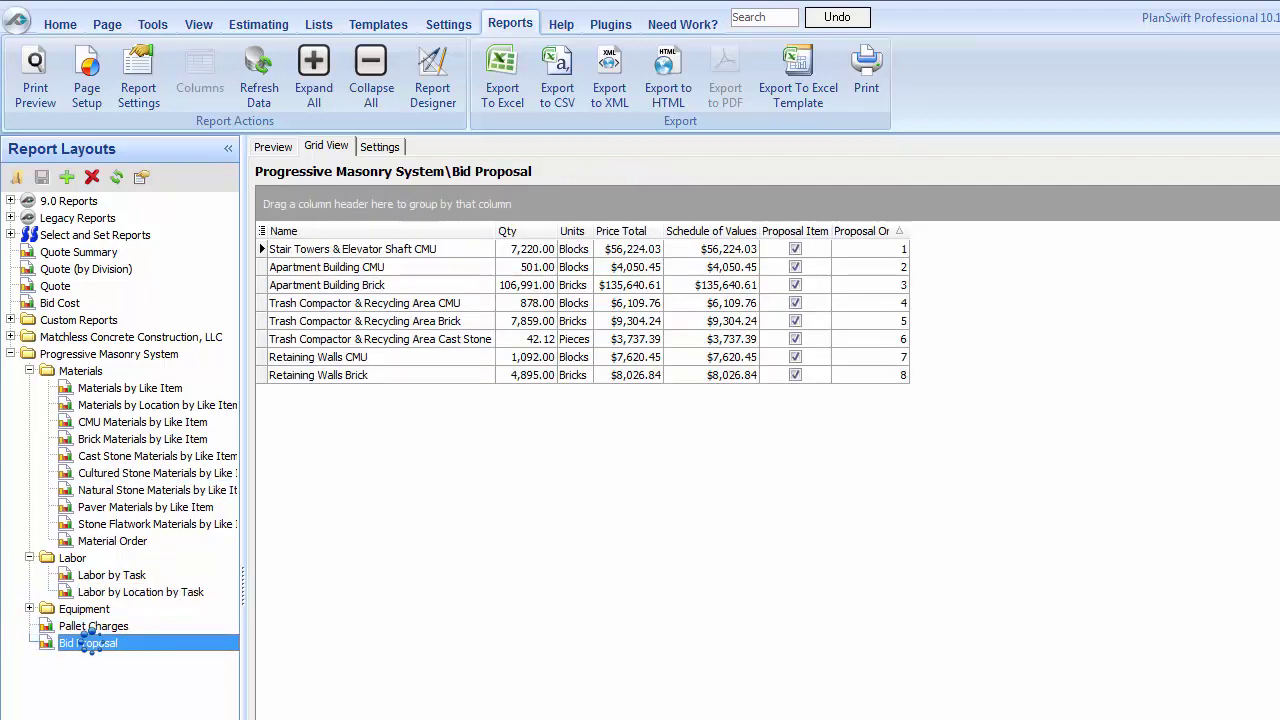
- Preview the Bid Proposal as a printable page and zoom in to review its $230,713.77 total
left_click(275, 147)
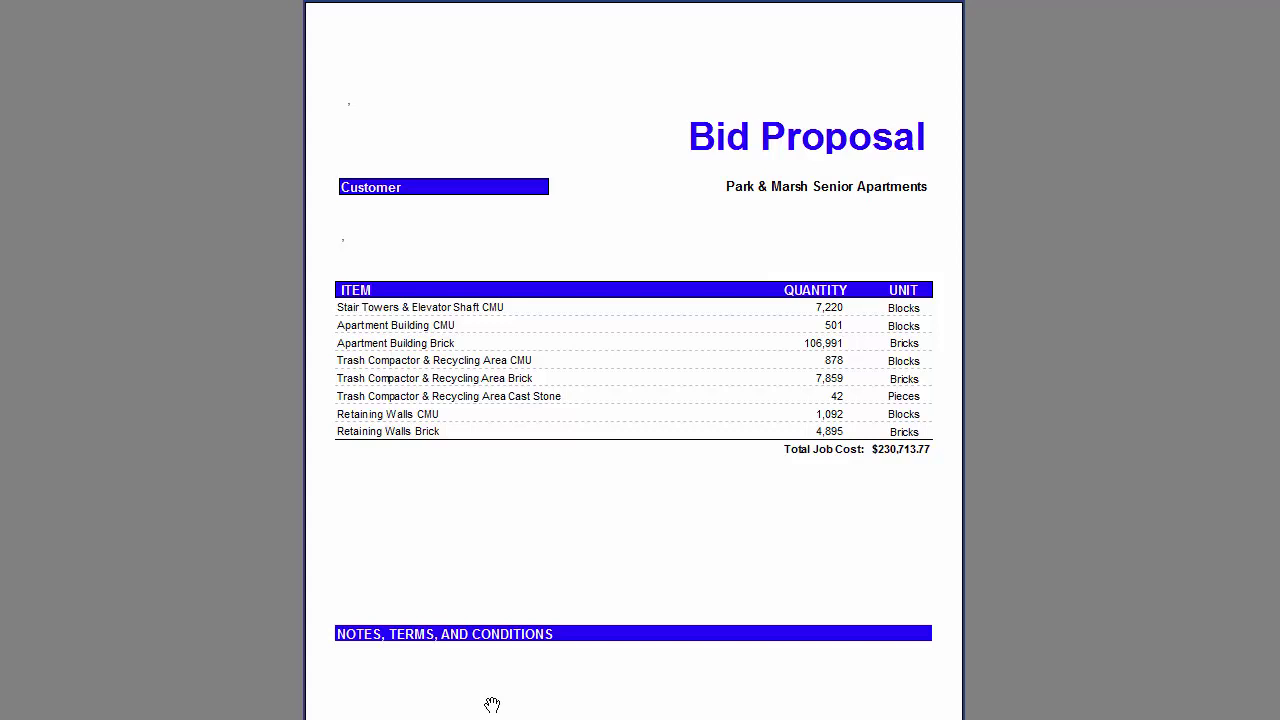
left_click(740, 400)
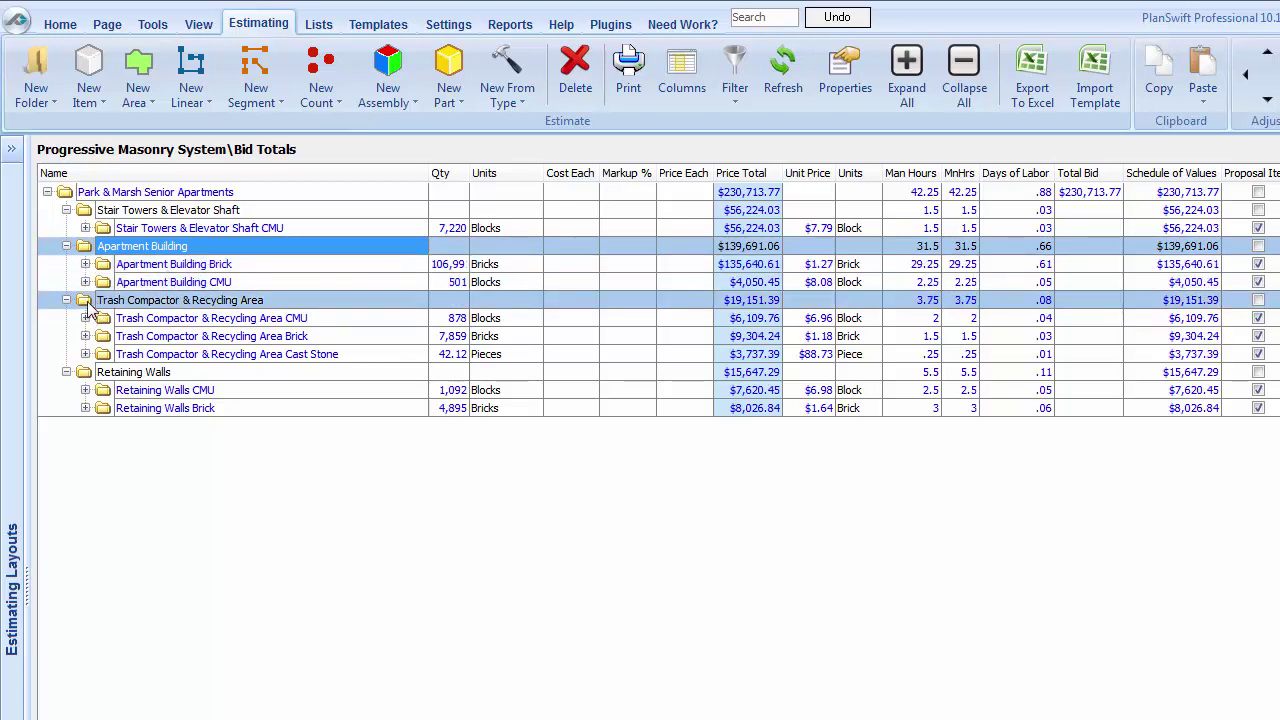
left_click(86, 408)
left_click(86, 390)
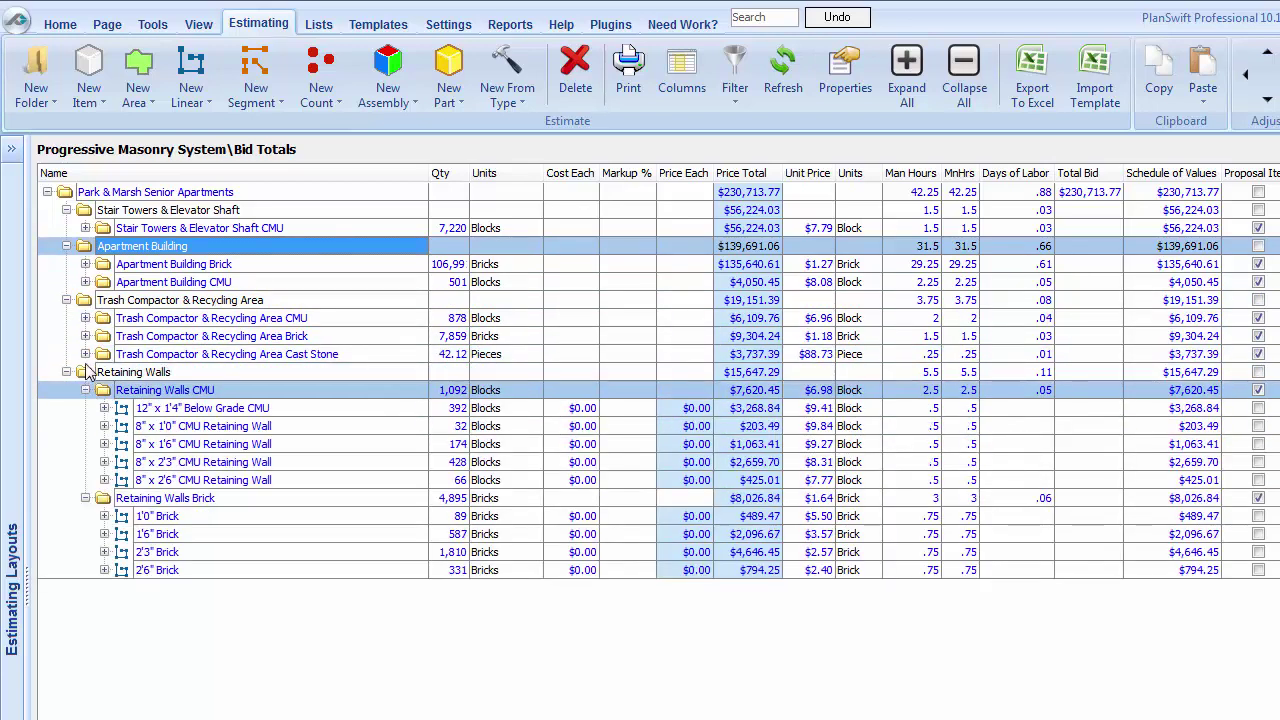
left_click(86, 354)
left_click(86, 336)
left_click(86, 318)
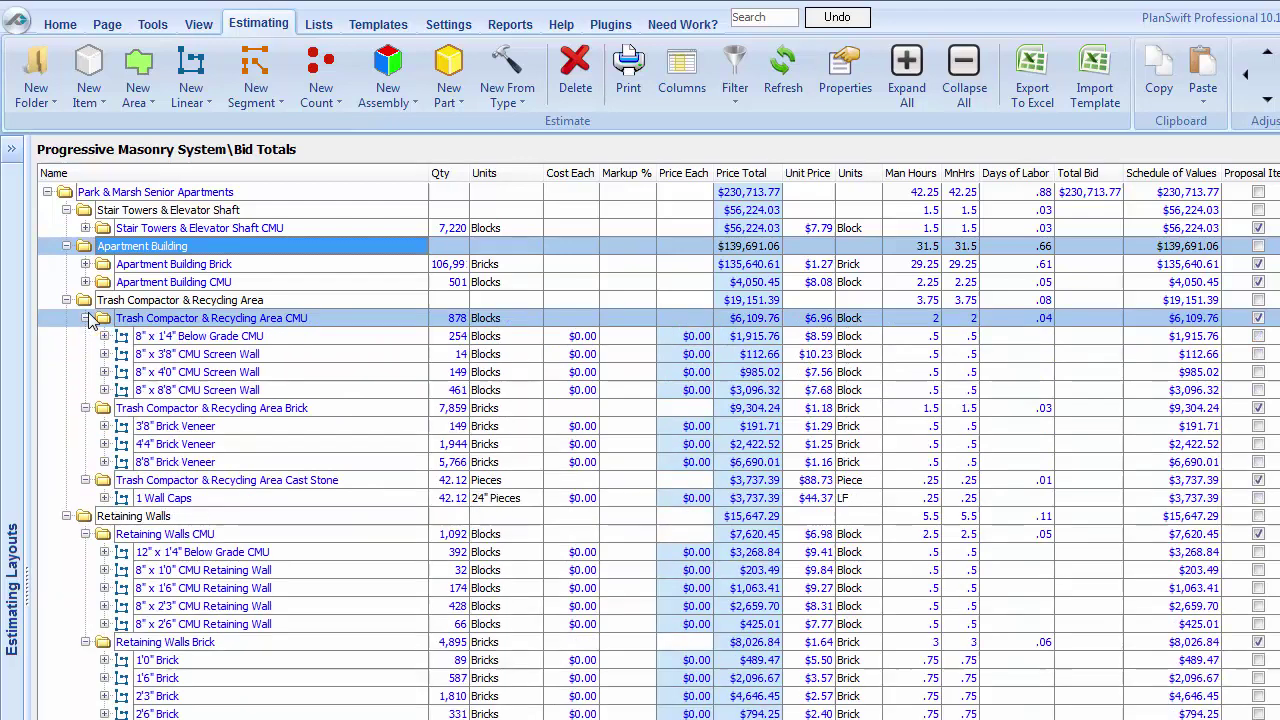
left_click(86, 283)
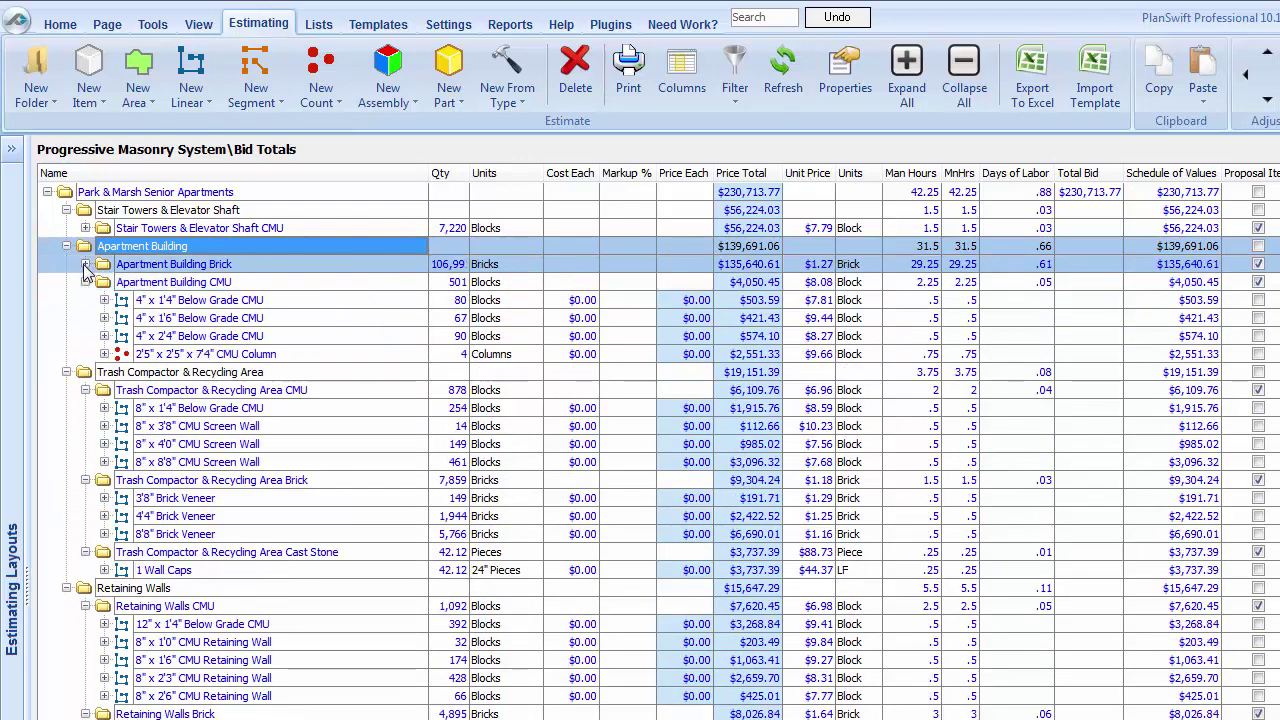
left_click(86, 264)
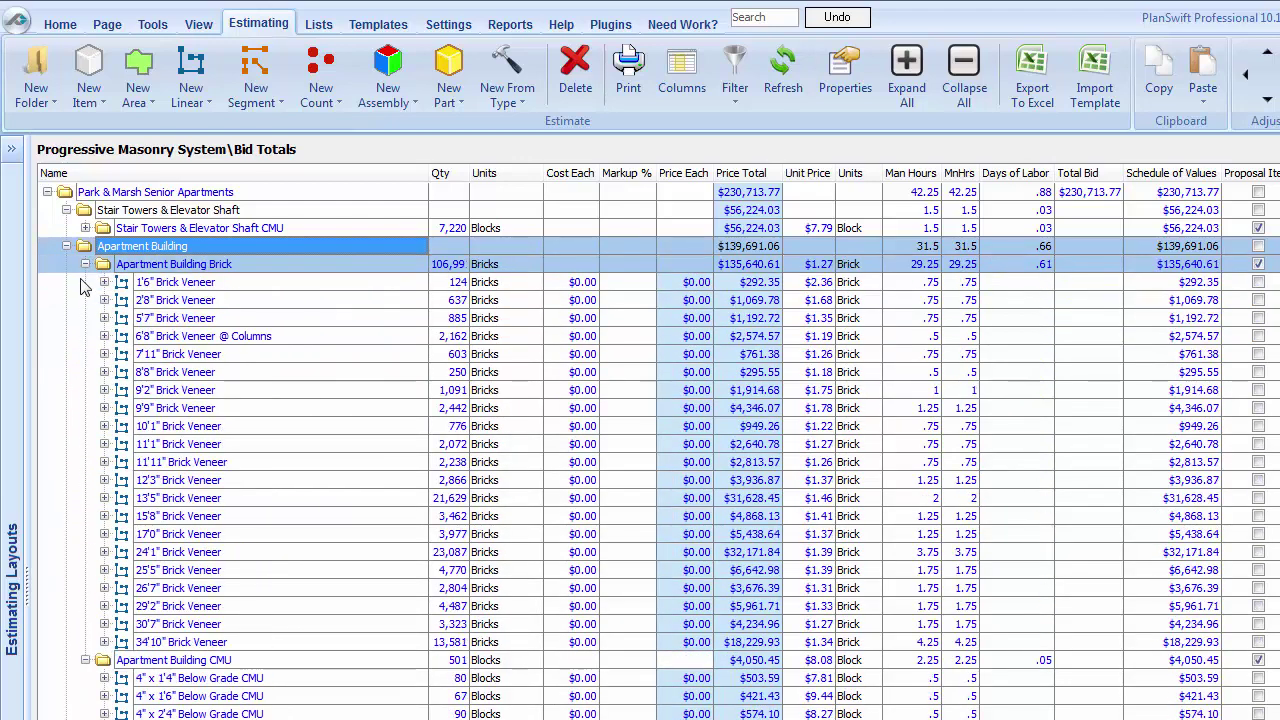
left_click(86, 228)
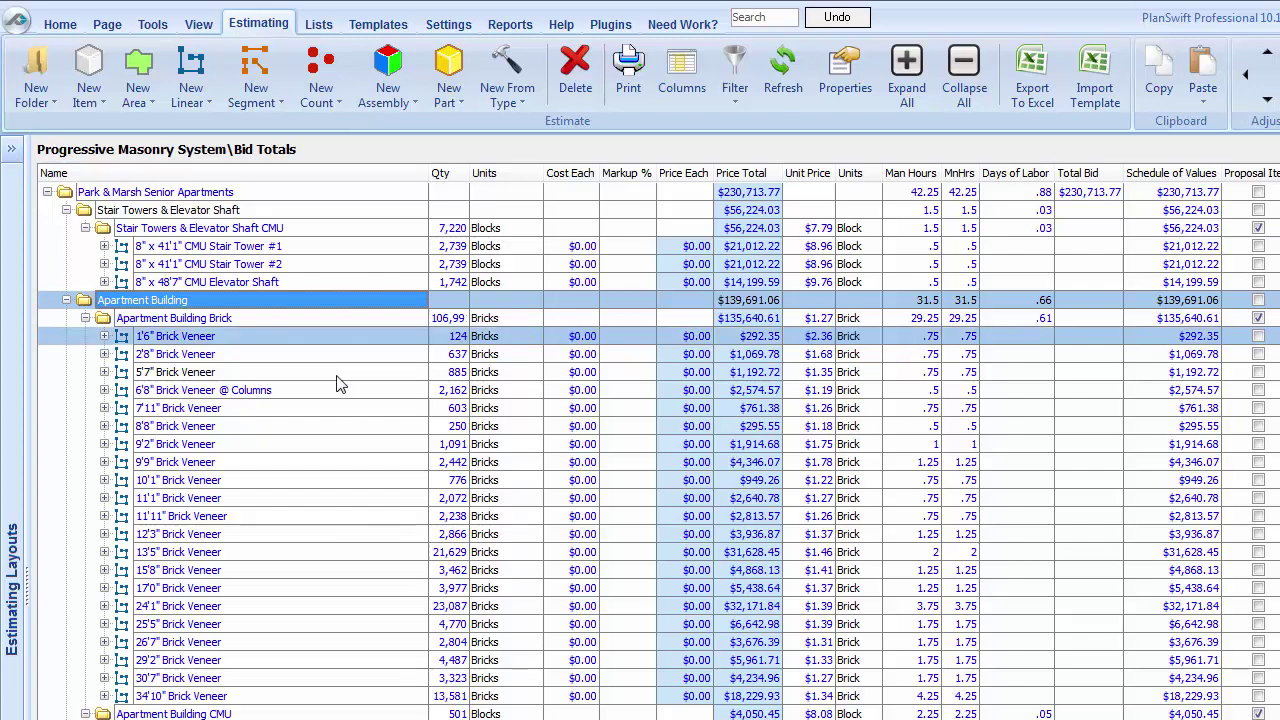
left_click(255, 317)
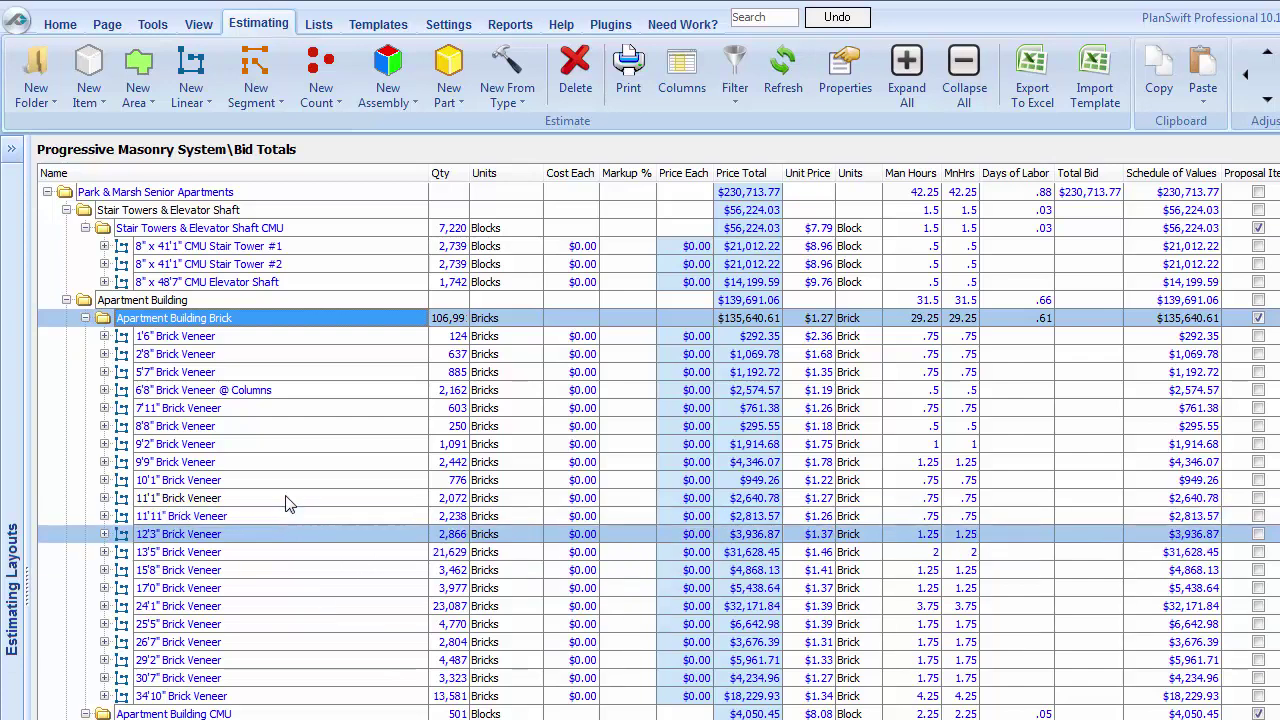
left_click(86, 319)
left_click(86, 337, "ctrl")
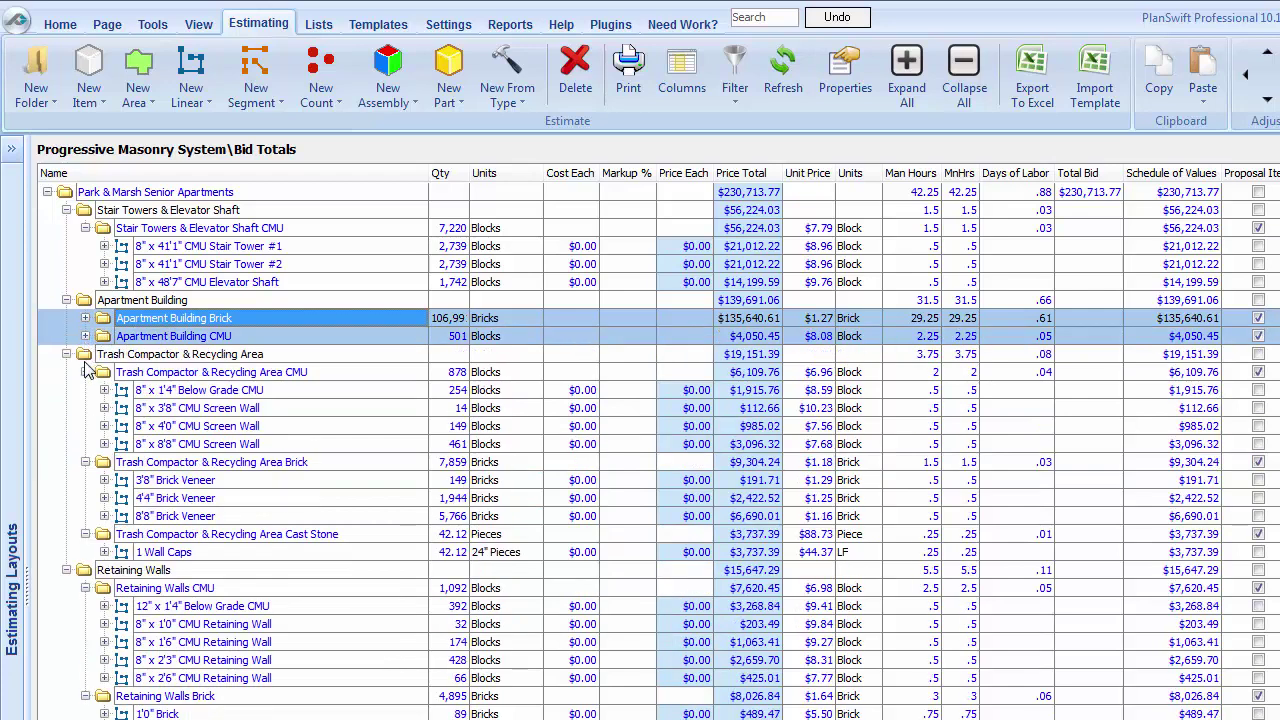
left_click(86, 372)
left_click(86, 390)
left_click(86, 408)
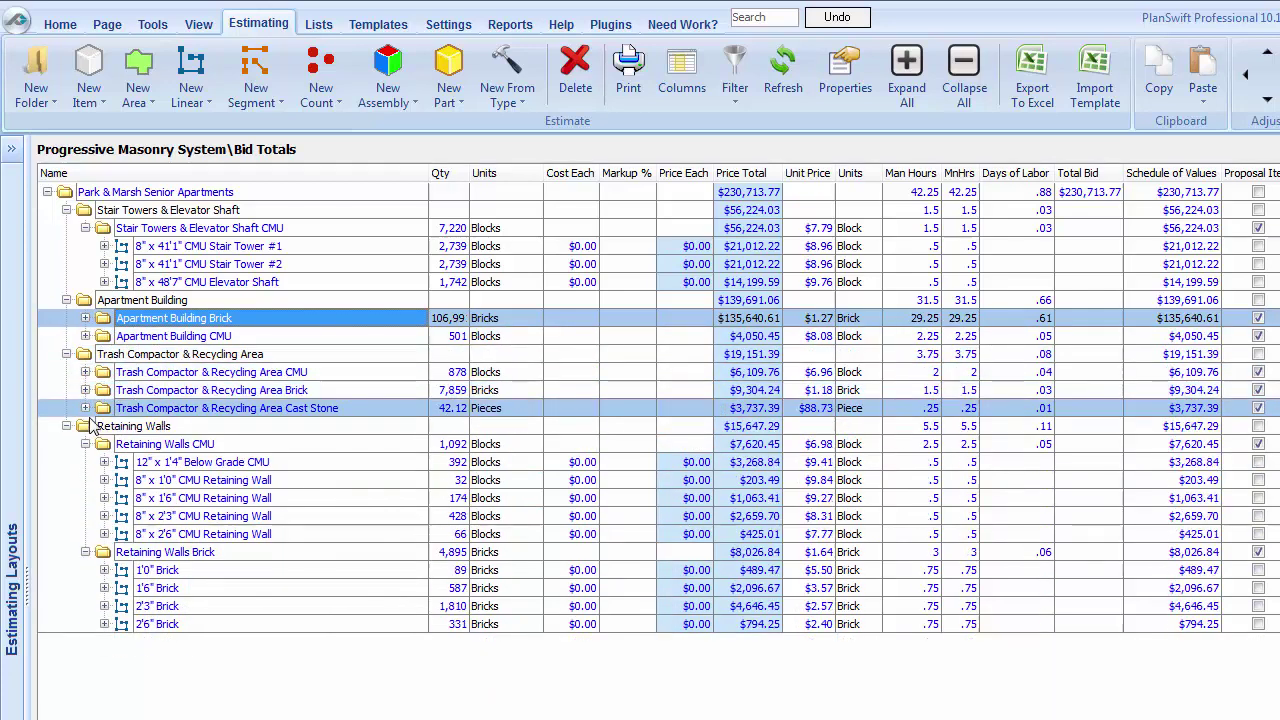
left_click(86, 444)
left_click(86, 462)
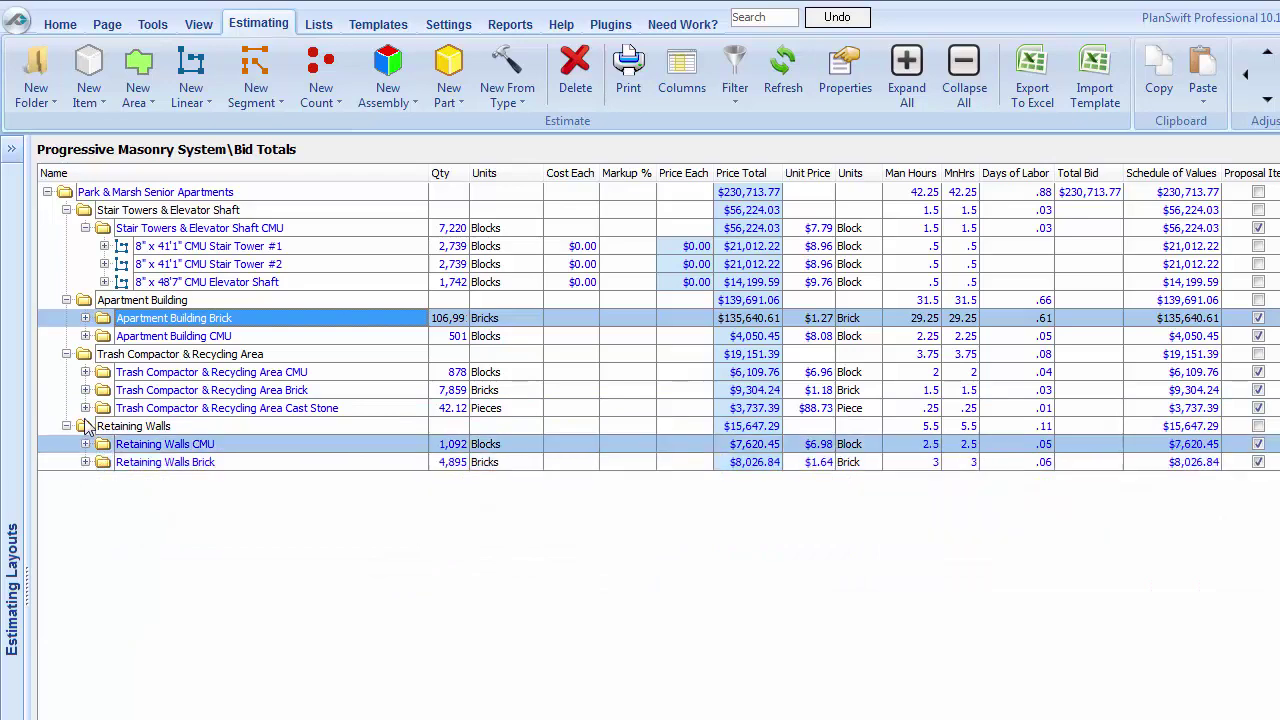
left_click(86, 228)
left_click(338, 338)
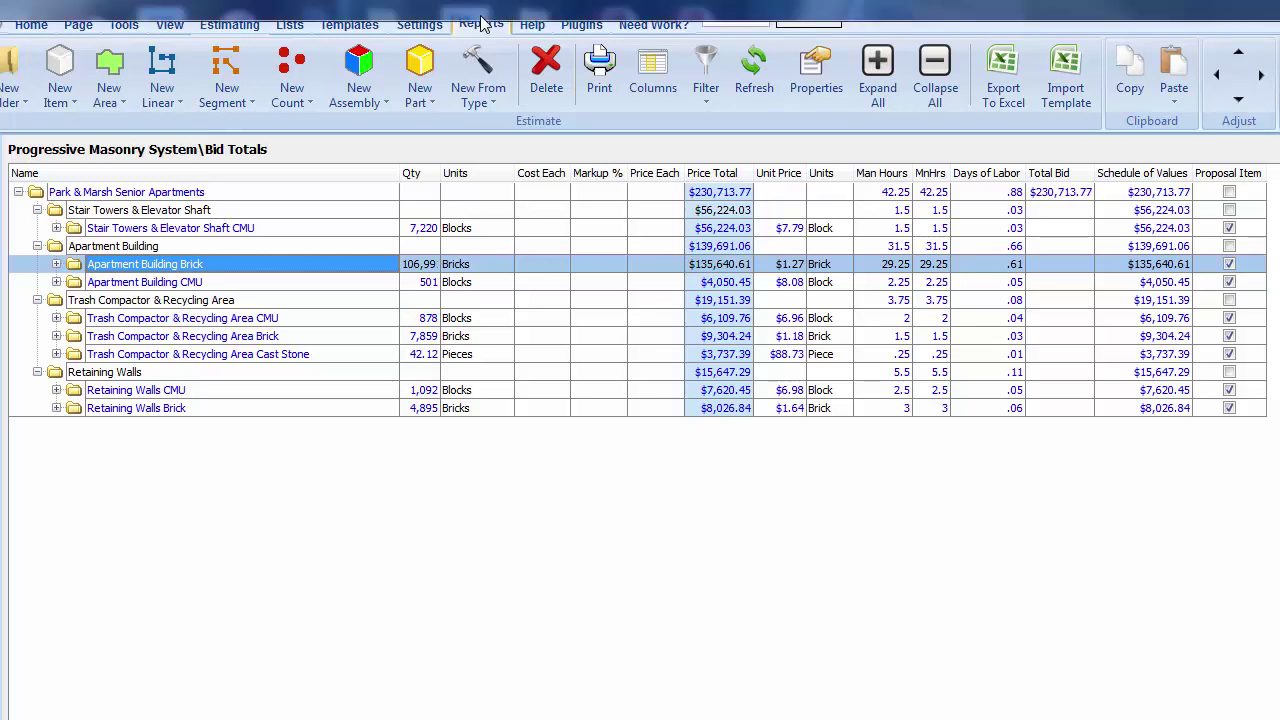
left_click(482, 22)
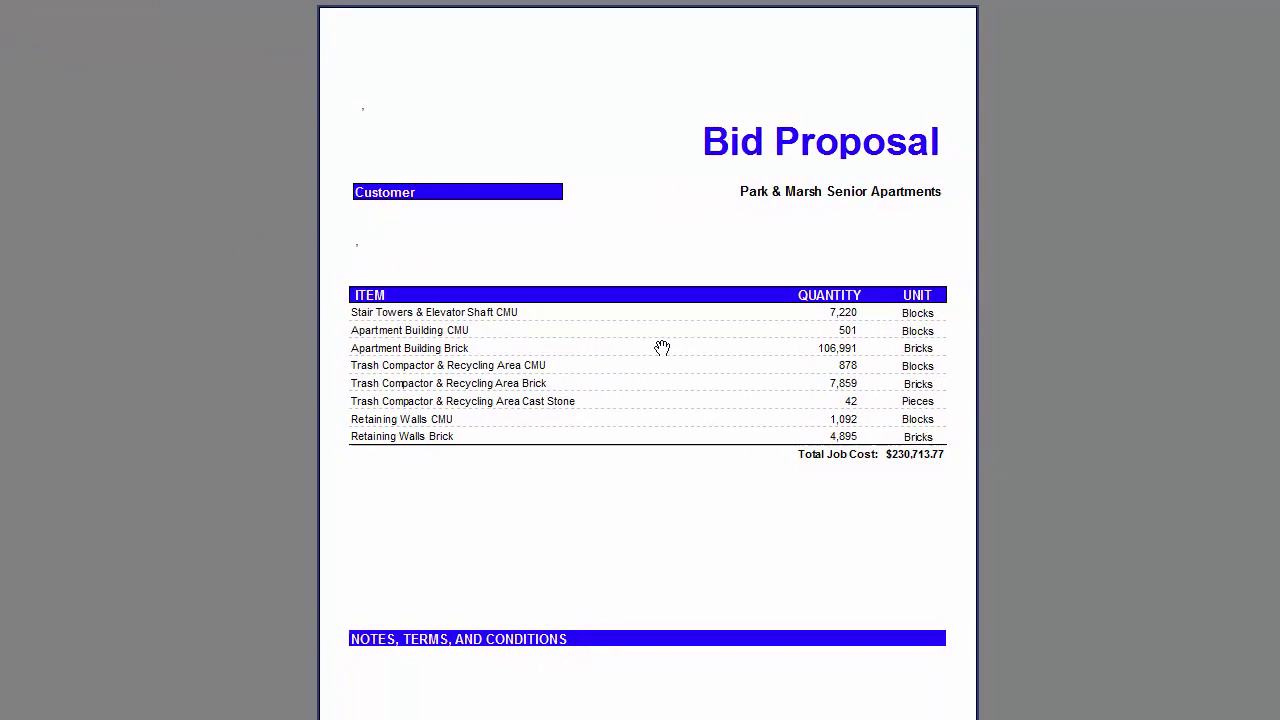
scroll(662, 347, "up", 1)
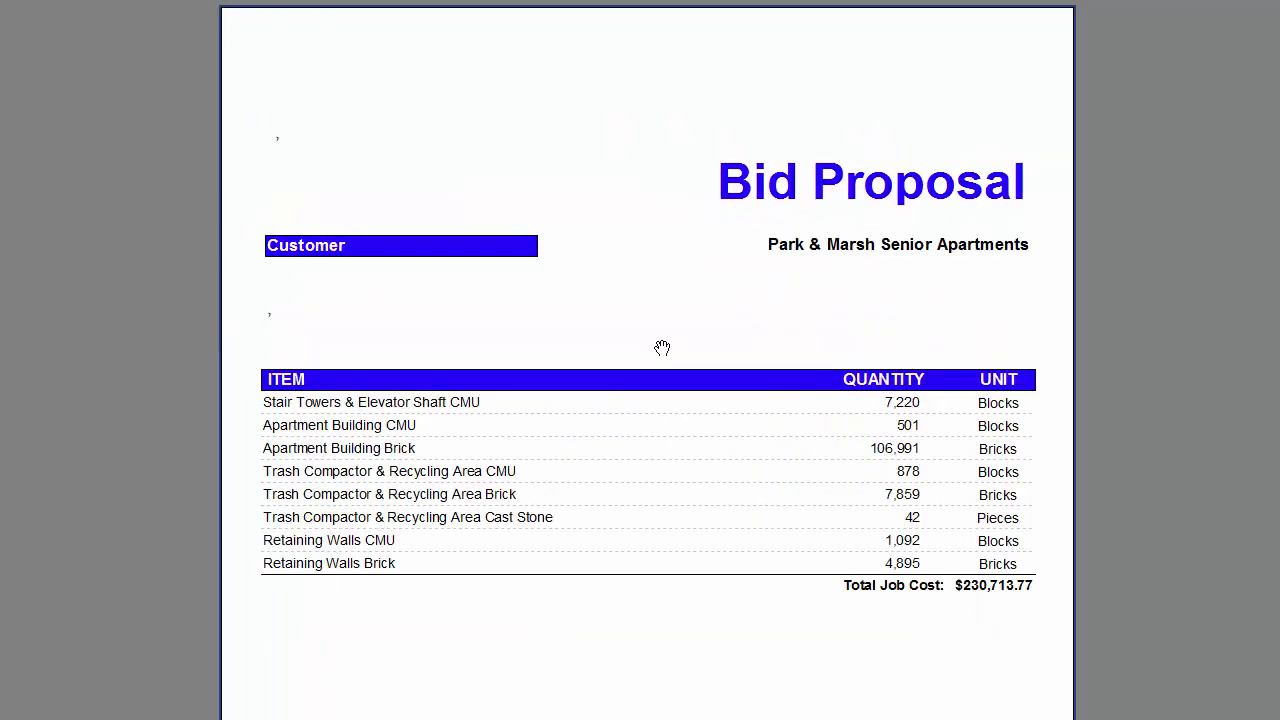
scroll(662, 347, "up", 1)
left_click_drag(651, 371, 591, 277)
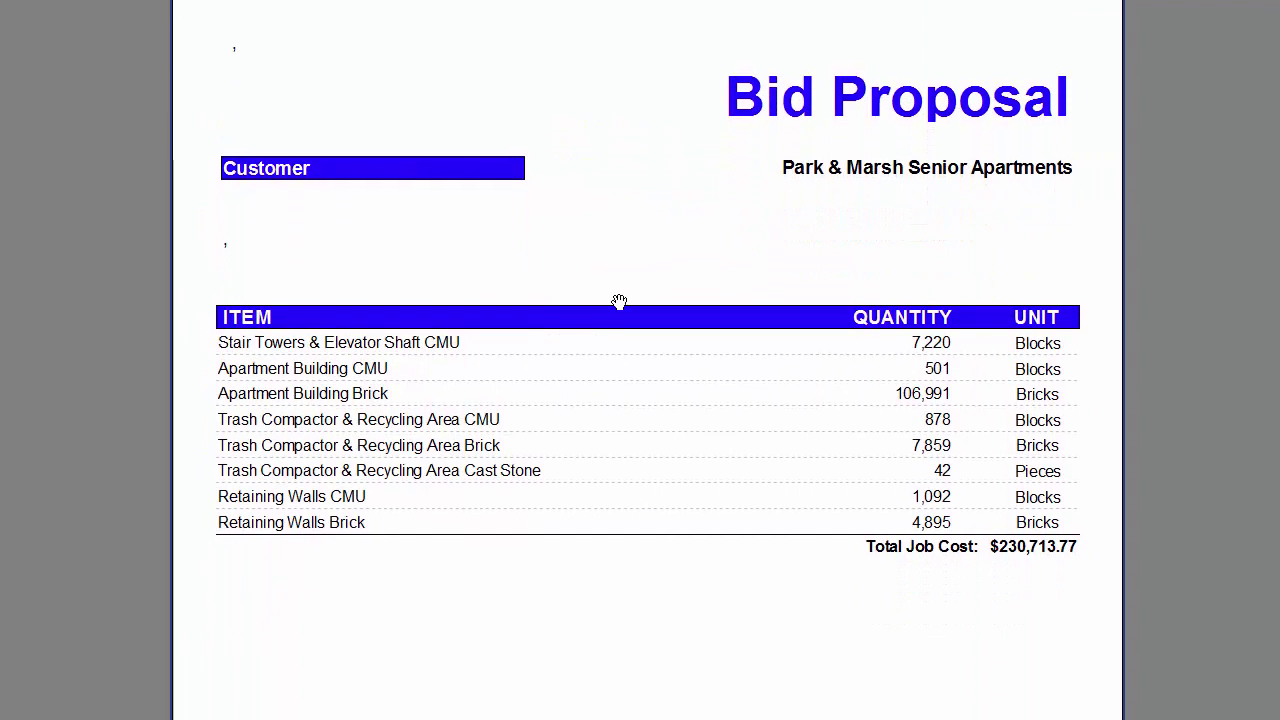